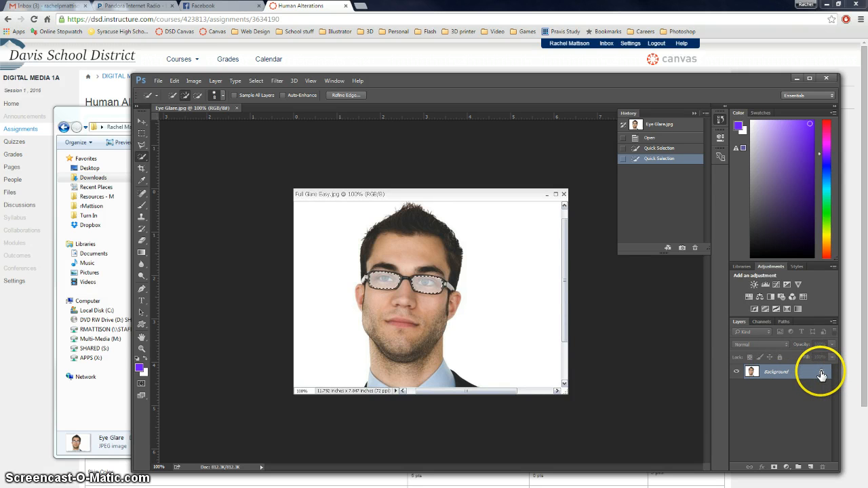
Convert the locked Background of the Eye Glare image into a regular layer named glasses.
{"action": "left_click", "coordinate": [820, 374]}
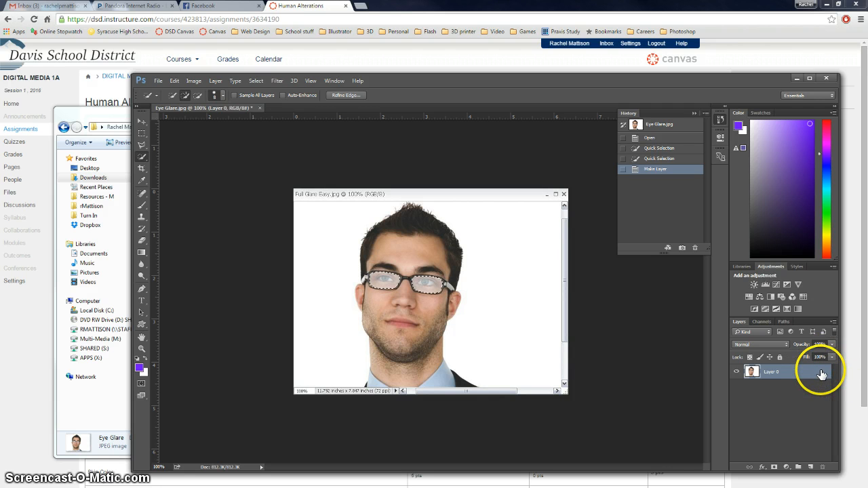
{"action": "key", "text": "ctrl+z"}
{"action": "right_click", "coordinate": [773, 373]}
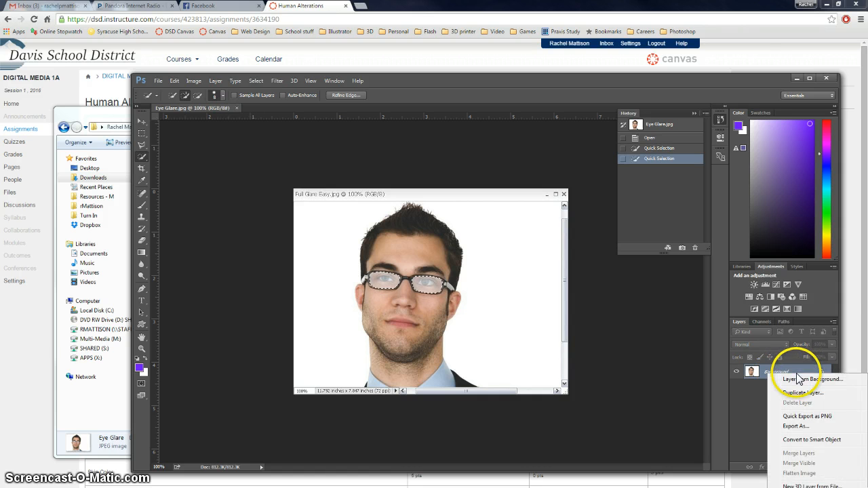
{"action": "left_click", "coordinate": [801, 381]}
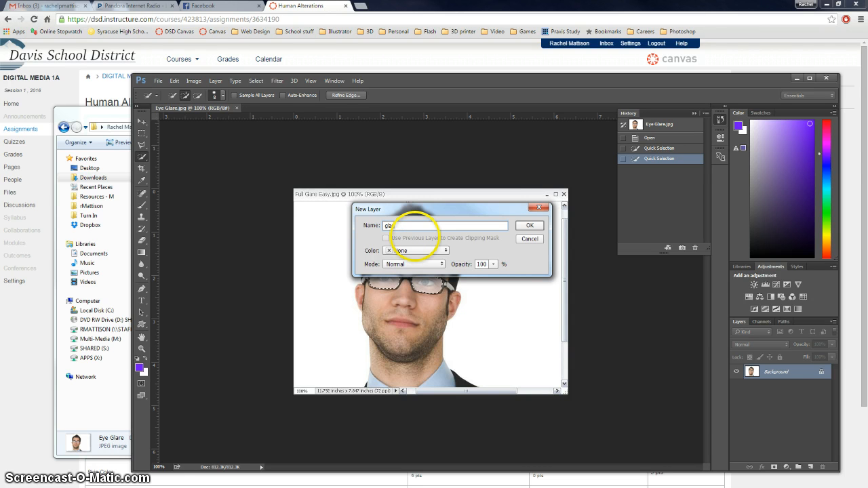
{"action": "type", "text": "glasses"}
{"action": "left_click", "coordinate": [529, 226]}
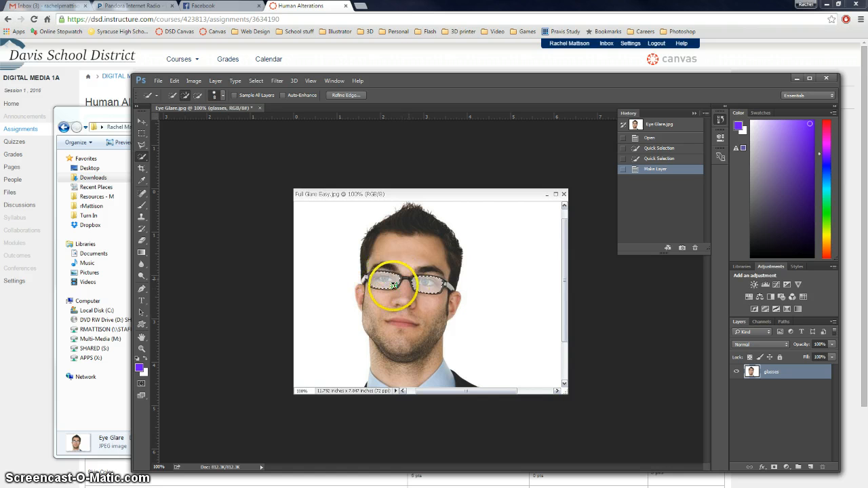
Add a Levels adjustment for the selected eyeglass lenses and set its black input level to 102.
{"action": "left_click", "coordinate": [766, 285]}
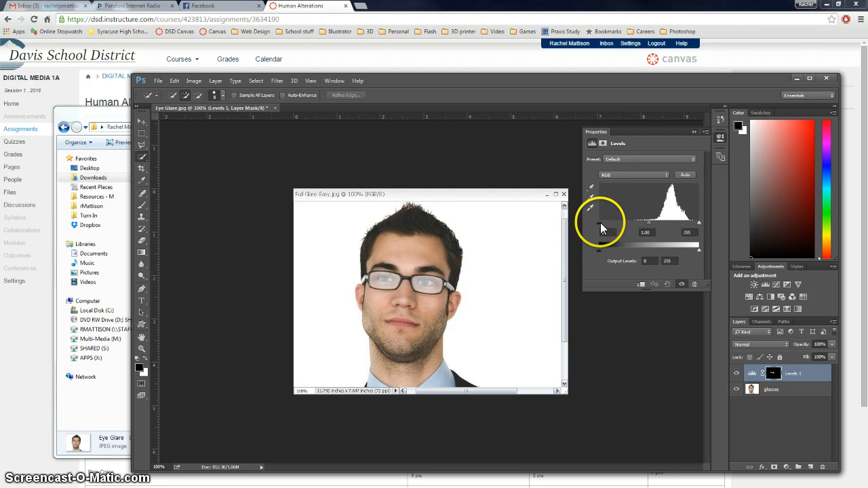
{"action": "left_click_drag", "start_coordinate": [598, 223], "coordinate": [616, 223]}
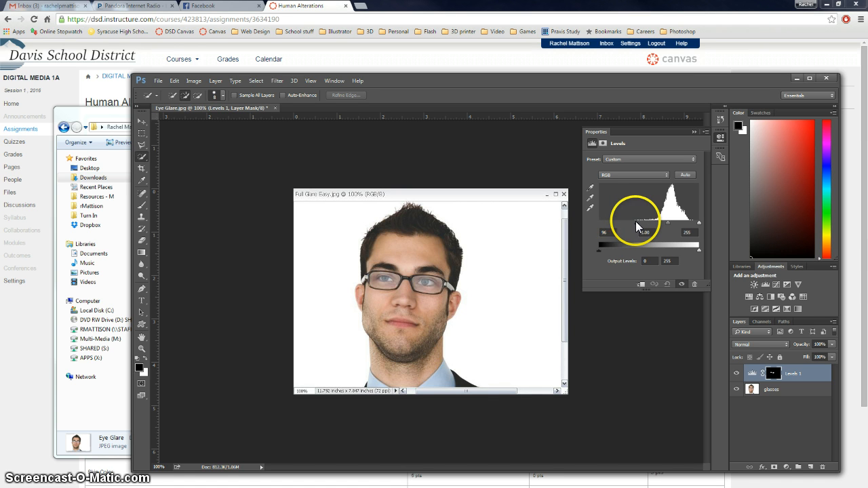
{"action": "left_click_drag", "start_coordinate": [637, 221], "coordinate": [636, 221]}
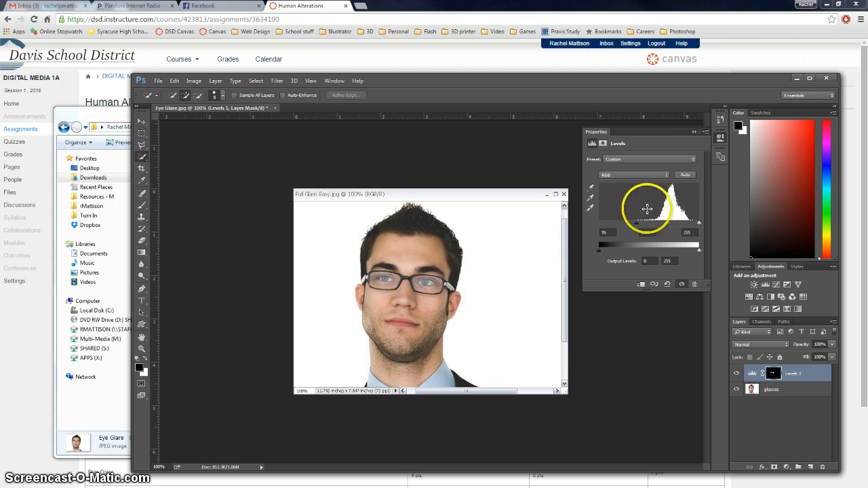
{"action": "left_click_drag", "start_coordinate": [638, 221], "coordinate": [636, 222]}
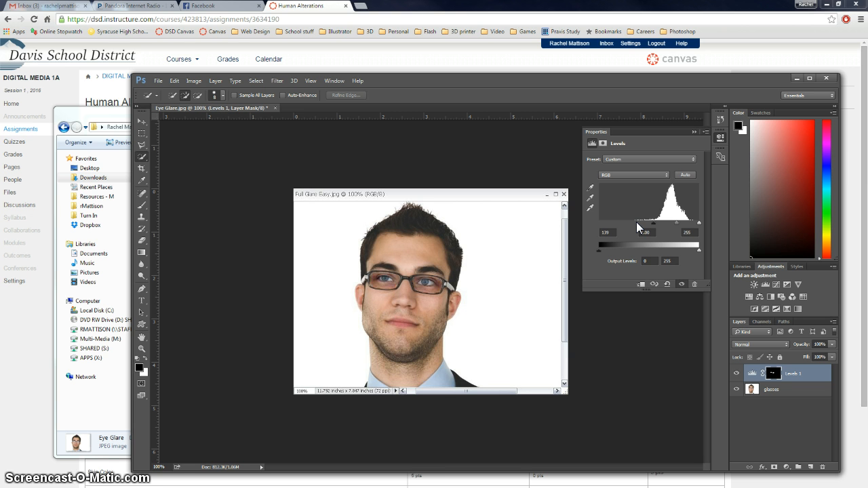
{"action": "mouse_move", "coordinate": [635, 221]}
{"action": "left_mouse_down"}
{"action": "mouse_move", "coordinate": [611, 230]}
{"action": "mouse_move", "coordinate": [644, 227]}
{"action": "mouse_move", "coordinate": [639, 221]}
{"action": "left_mouse_up"}
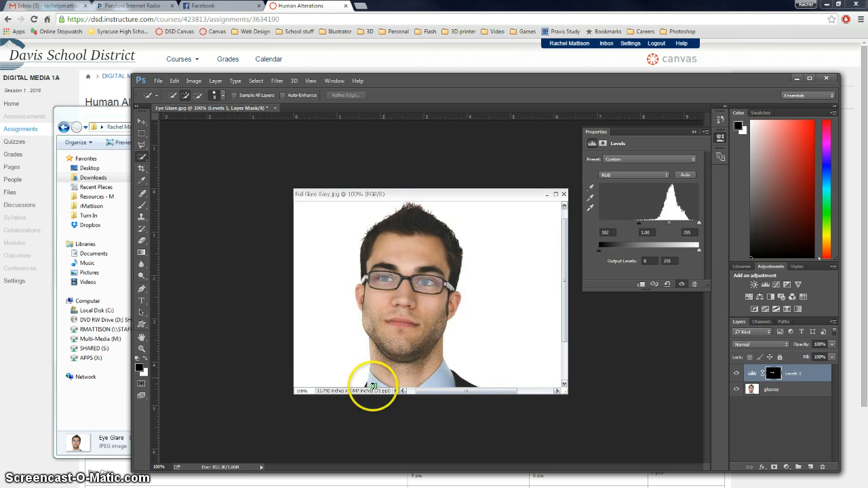
Switch to Snipping Tool and capture a new snip of the edited portrait's image area.
{"action": "key", "text": "alt+Tab"}
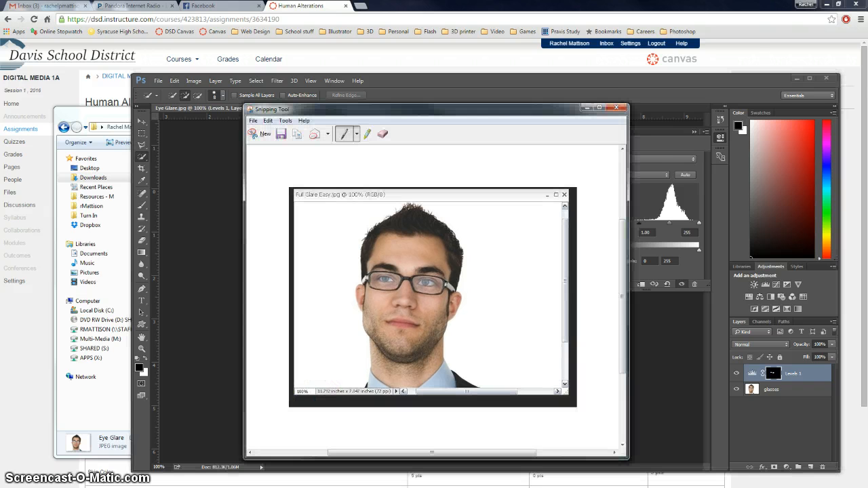
{"action": "left_click", "coordinate": [258, 136]}
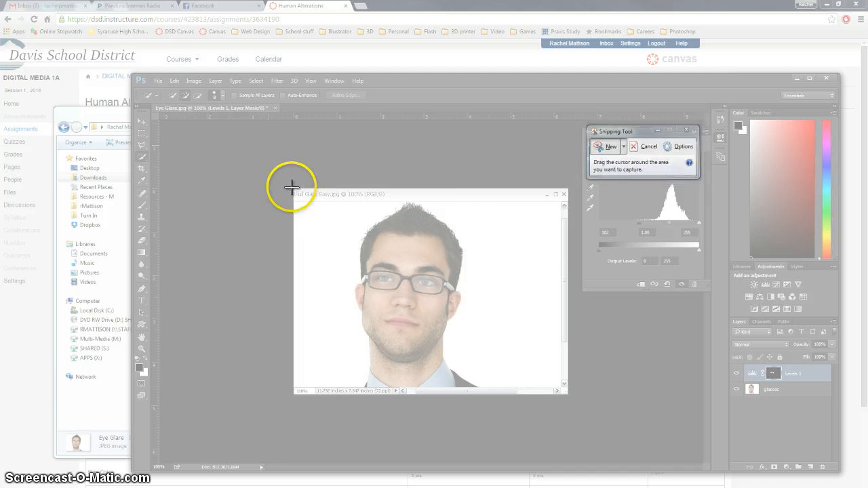
{"action": "left_click_drag", "start_coordinate": [291, 188], "coordinate": [567, 395]}
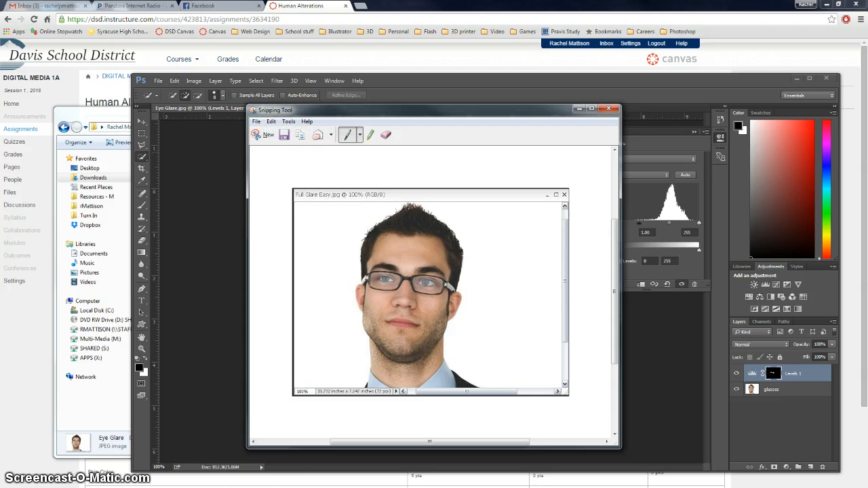
Switch to Word to review the portrait screenshot in the document, and minimize Word and Snipping Tool to return to Photoshop.
{"action": "left_click", "coordinate": [182, 475]}
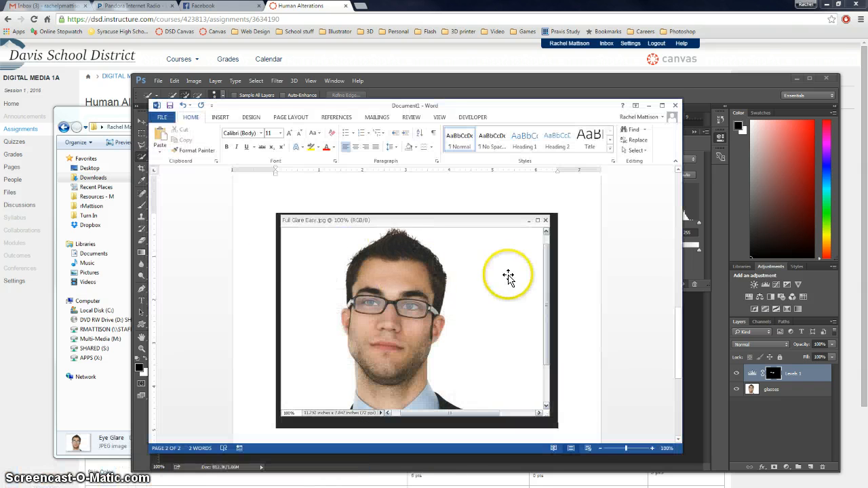
{"action": "mouse_move", "coordinate": [674, 332]}
{"action": "left_mouse_down"}
{"action": "mouse_move", "coordinate": [675, 192]}
{"action": "mouse_move", "coordinate": [677, 335]}
{"action": "left_mouse_up"}
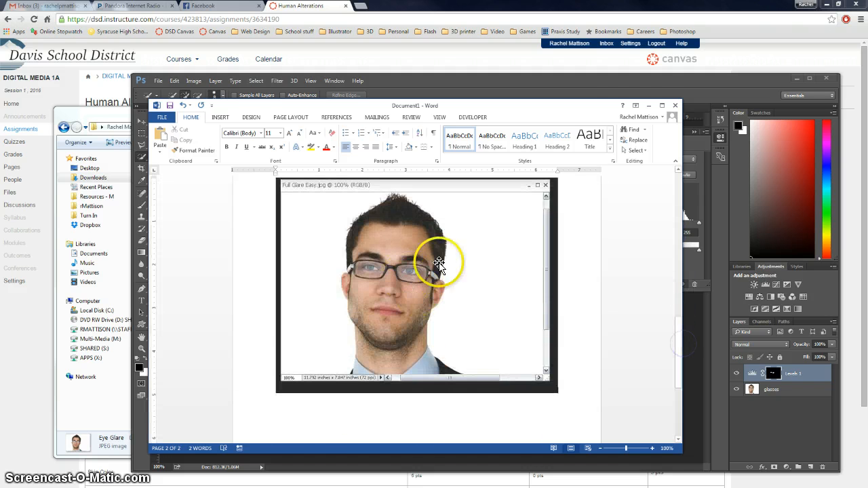
{"action": "left_click", "coordinate": [648, 105]}
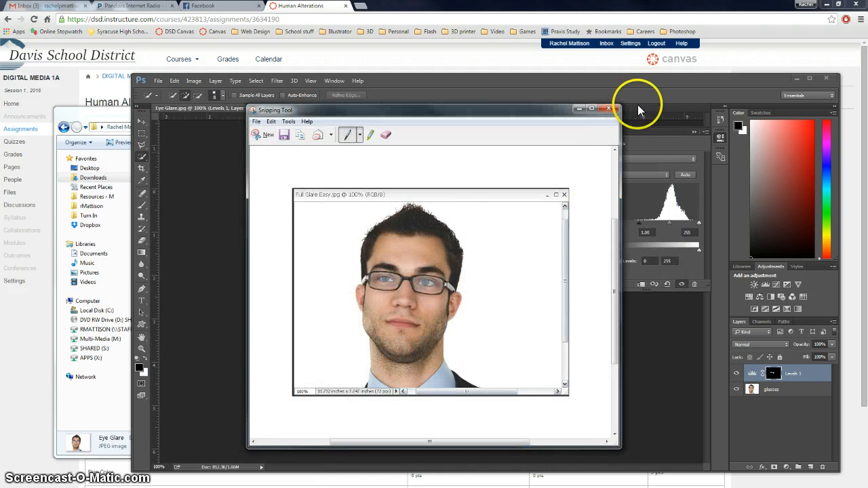
{"action": "left_click", "coordinate": [578, 110]}
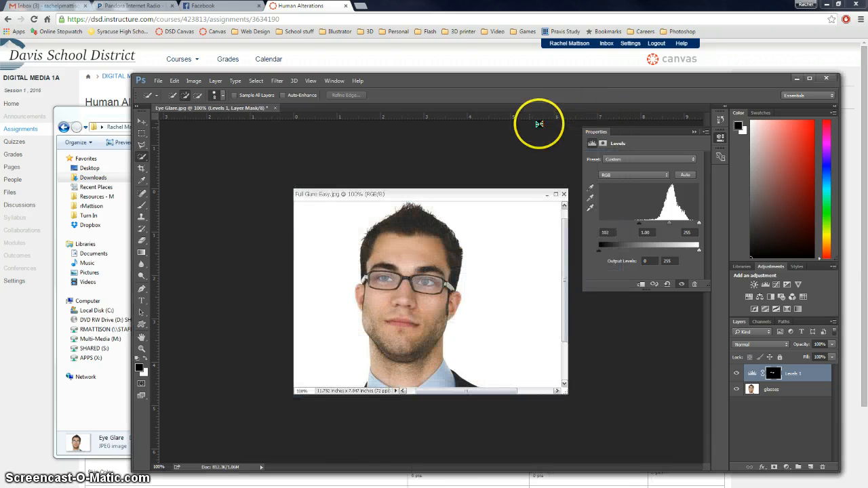
Close the Eye Glare image, saving it over the existing Photoshop file Eye Glare final, and collapse the Properties panel.
{"action": "left_click", "coordinate": [274, 108]}
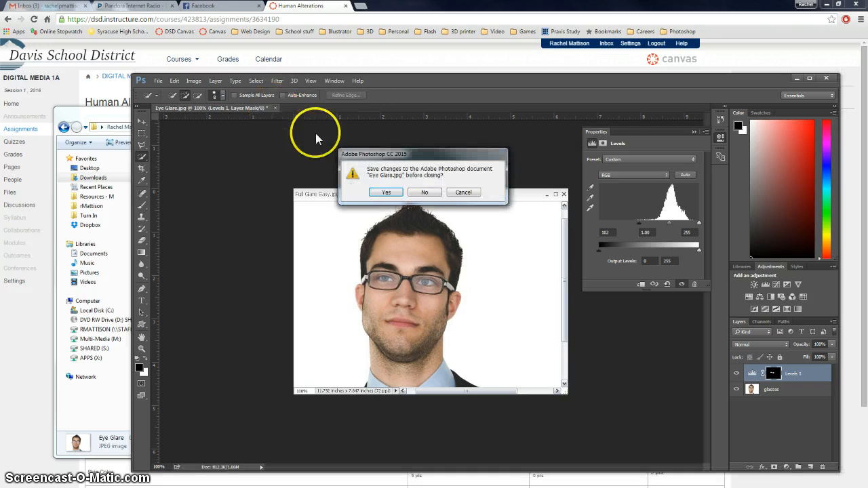
{"action": "left_click", "coordinate": [386, 192]}
{"action": "left_click", "coordinate": [295, 139]}
{"action": "key", "text": "Return"}
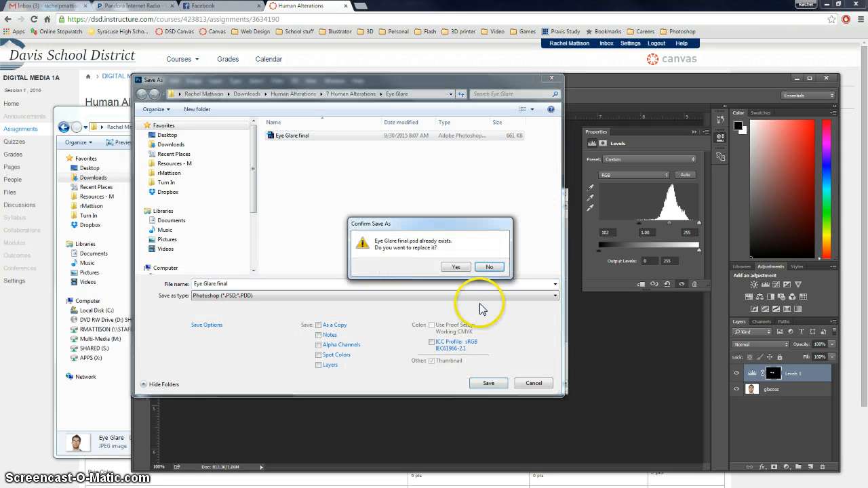
{"action": "left_click", "coordinate": [455, 265]}
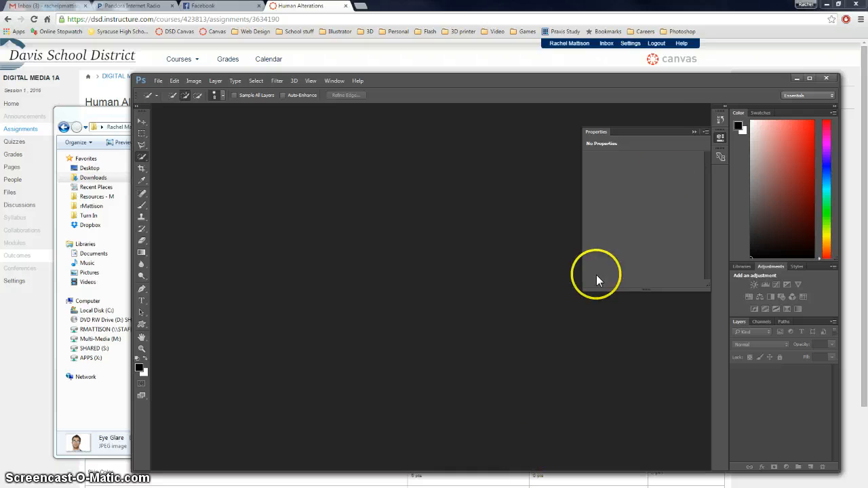
{"action": "left_click", "coordinate": [693, 133]}
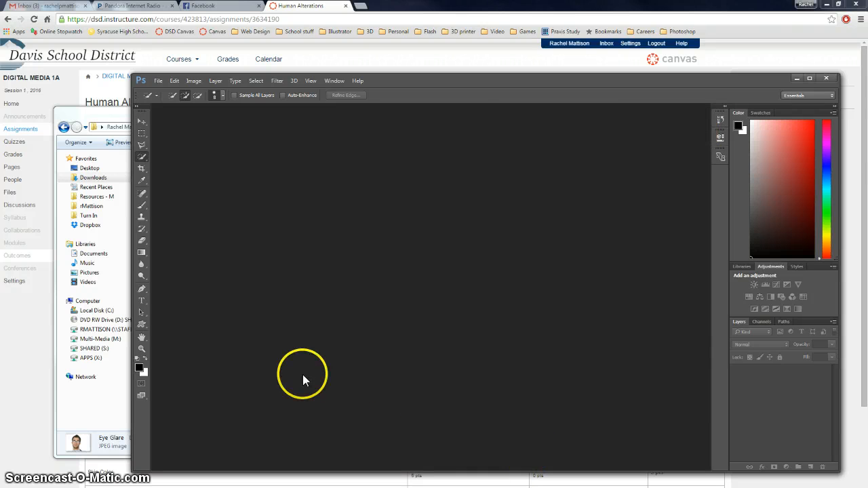
Switch to File Explorer and open the Freckles image from the Freckles folder in Photoshop.
{"action": "left_click", "coordinate": [95, 123]}
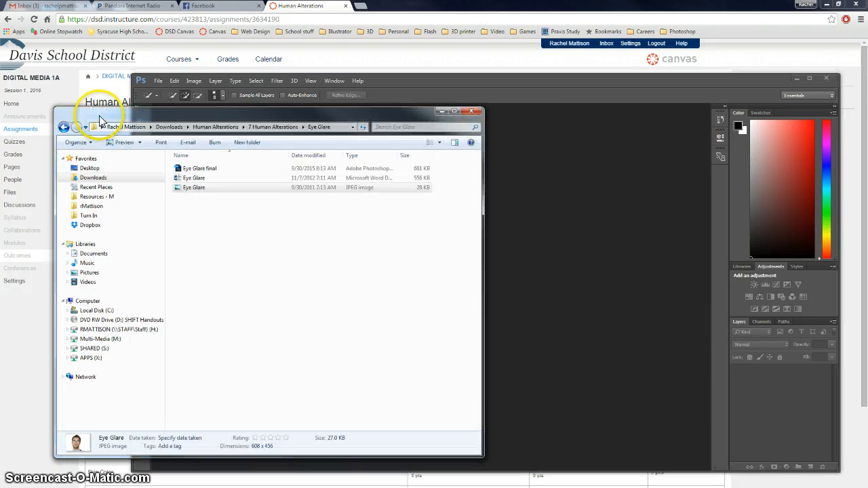
{"action": "left_click", "coordinate": [63, 127]}
{"action": "left_click", "coordinate": [195, 189]}
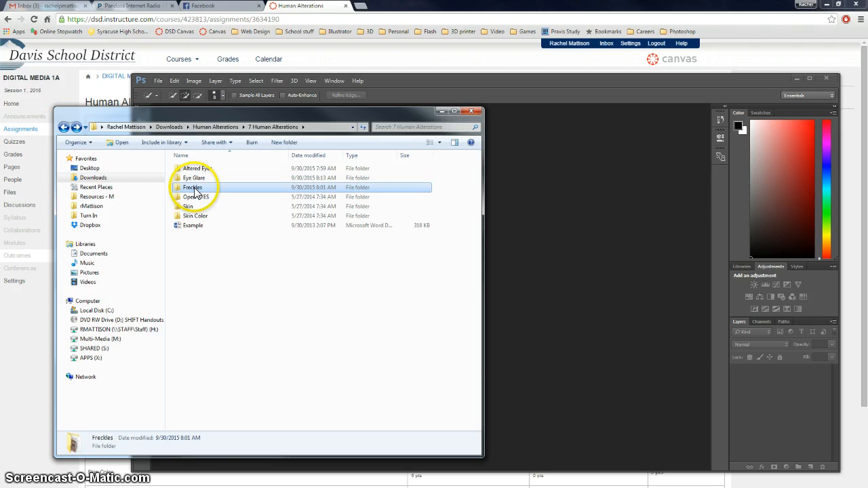
{"action": "double_click", "coordinate": [194, 190]}
{"action": "left_click_drag", "start_coordinate": [189, 178], "coordinate": [585, 239]}
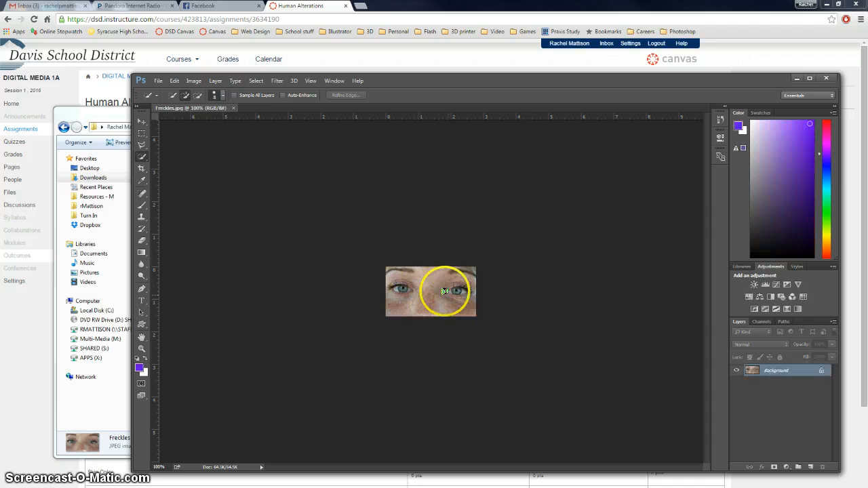
Duplicate the Background layer of the Freckles image as Background copy.
{"action": "scroll", "coordinate": [454, 295], "scroll_direction": "up", "scroll_amount": 5}
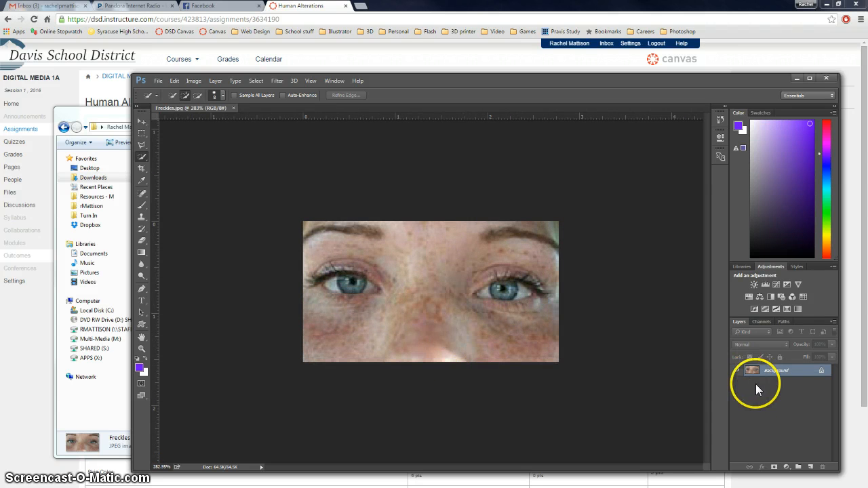
{"action": "right_click", "coordinate": [770, 370]}
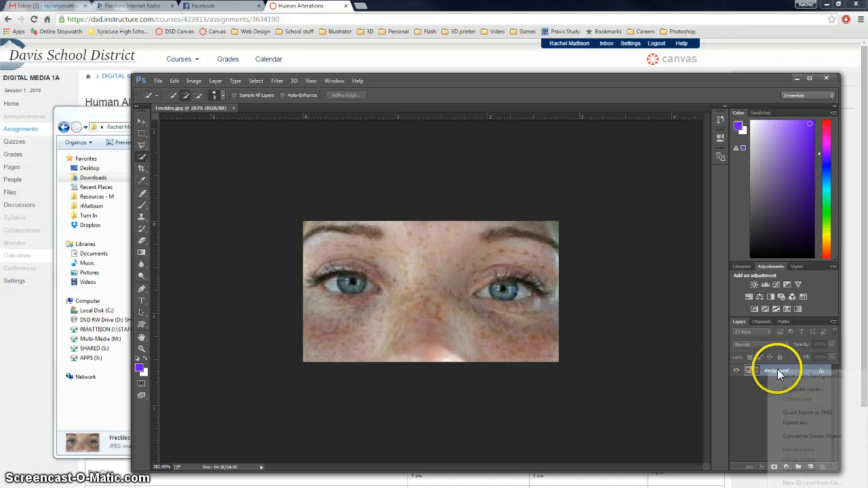
{"action": "left_click", "coordinate": [811, 389]}
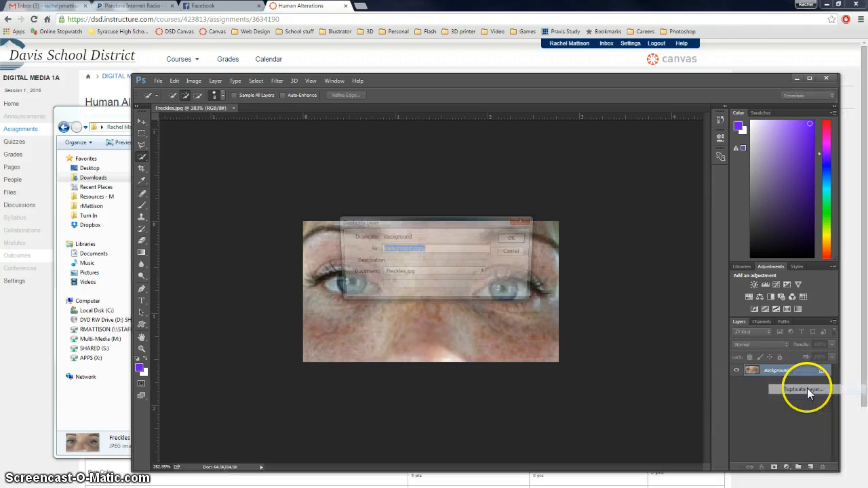
{"action": "left_click", "coordinate": [514, 239]}
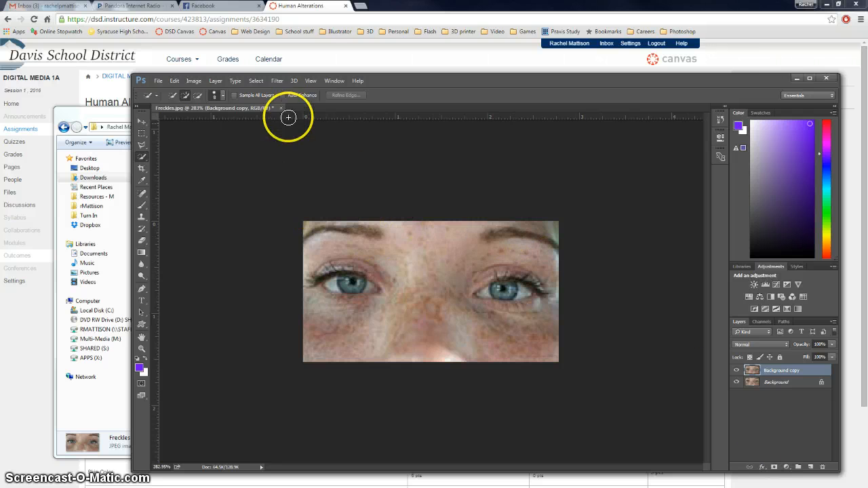
Apply a Gaussian Blur to the Background copy layer, with the radius reduced slightly below 3.0 pixels.
{"action": "left_click", "coordinate": [276, 81]}
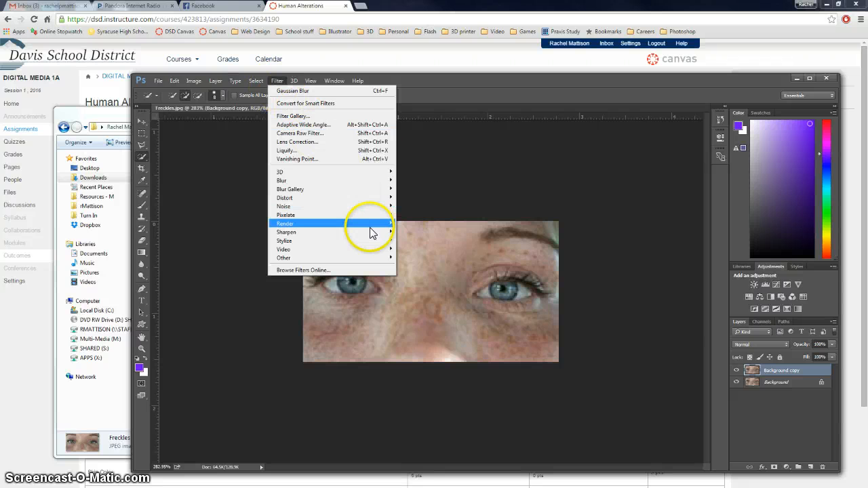
{"action": "mouse_move", "coordinate": [379, 183]}
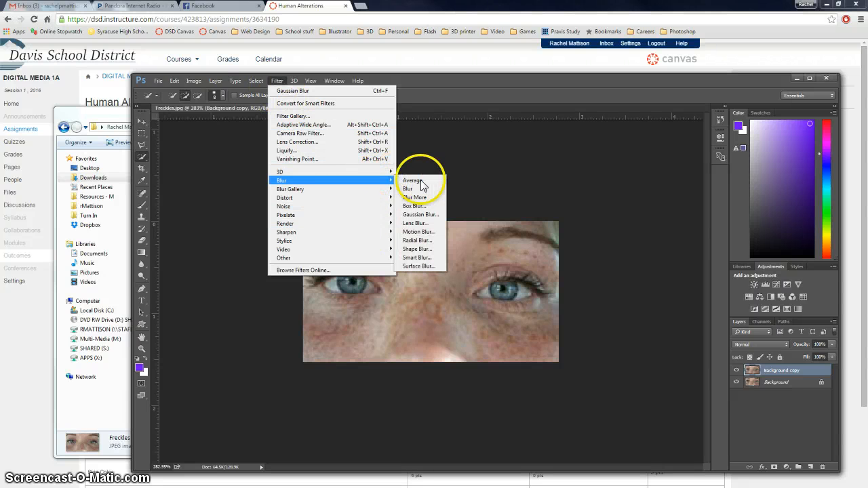
{"action": "left_click", "coordinate": [428, 216]}
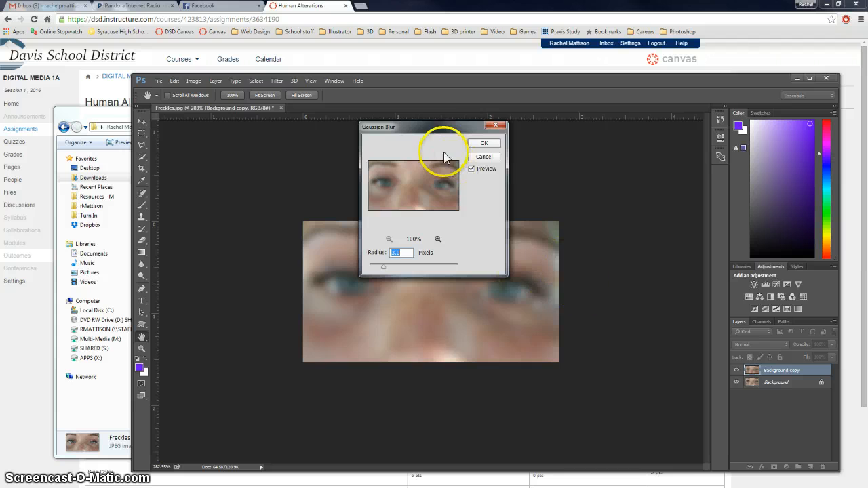
{"action": "left_click_drag", "start_coordinate": [459, 132], "coordinate": [668, 156]}
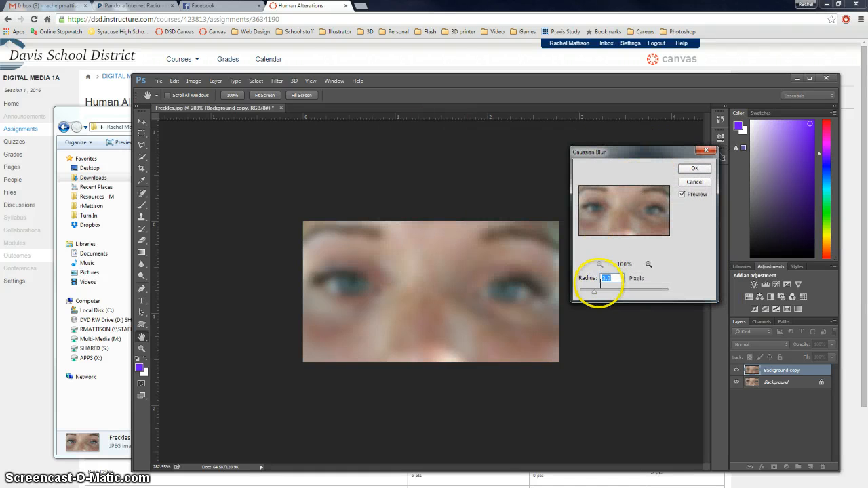
{"action": "left_click_drag", "start_coordinate": [593, 293], "coordinate": [590, 293]}
{"action": "left_click", "coordinate": [694, 169]}
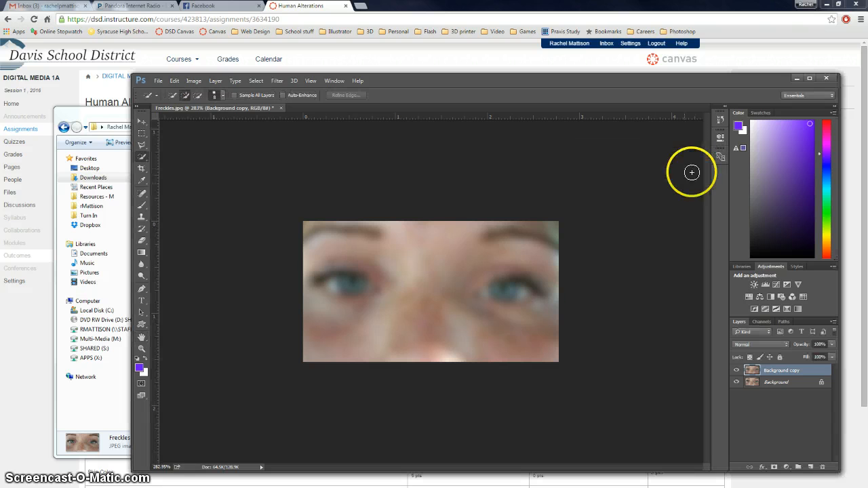
Set the Gaussian Blur state as the History Brush source in Lighten mode, and return the image to the Duplicate Layer history state.
{"action": "left_click", "coordinate": [720, 122]}
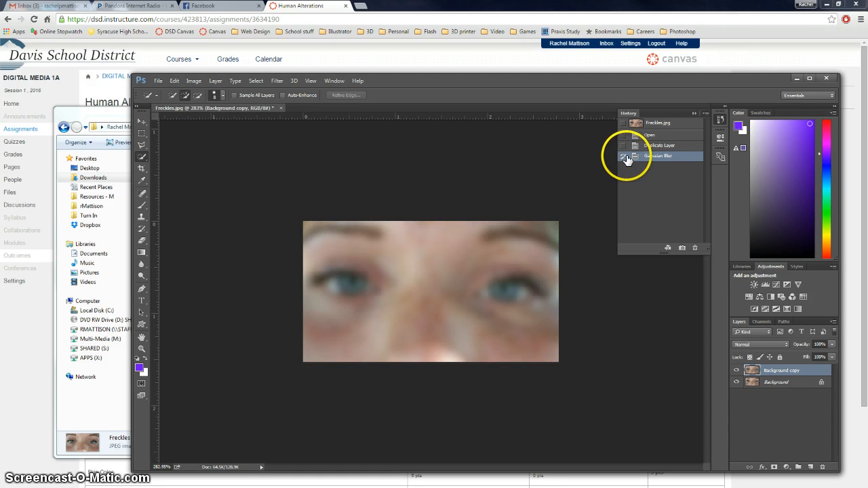
{"action": "left_click", "coordinate": [143, 230]}
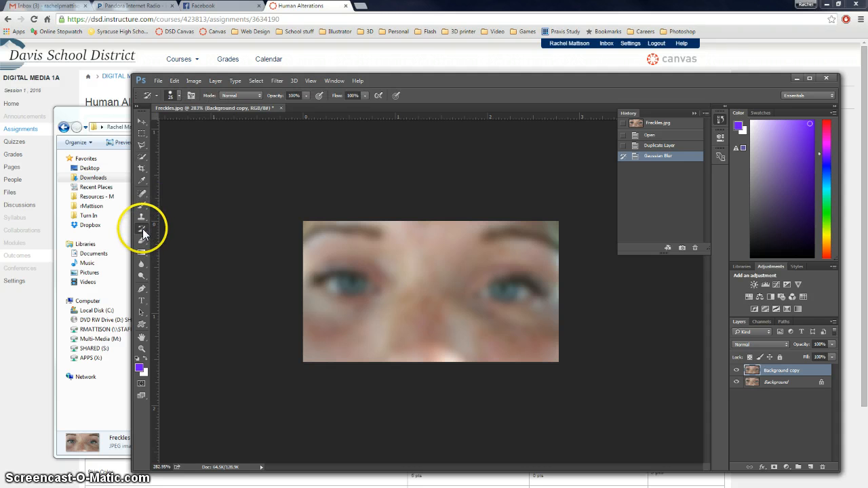
{"action": "left_click", "coordinate": [261, 96]}
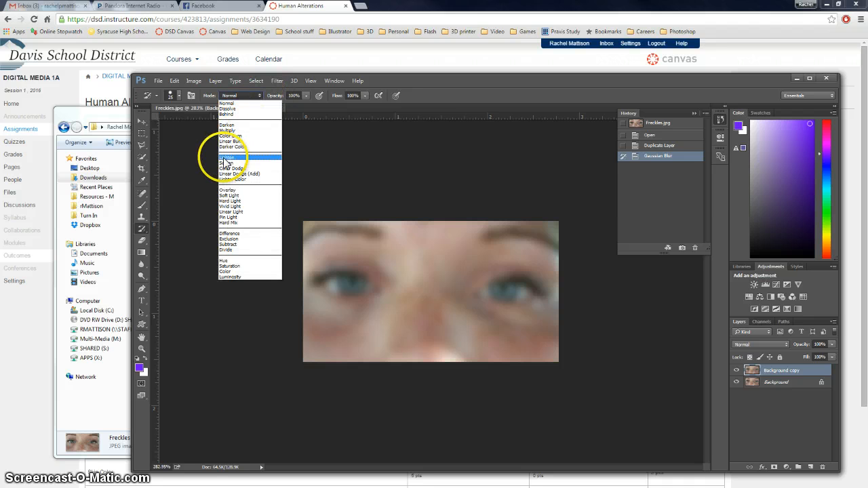
{"action": "left_click", "coordinate": [226, 158]}
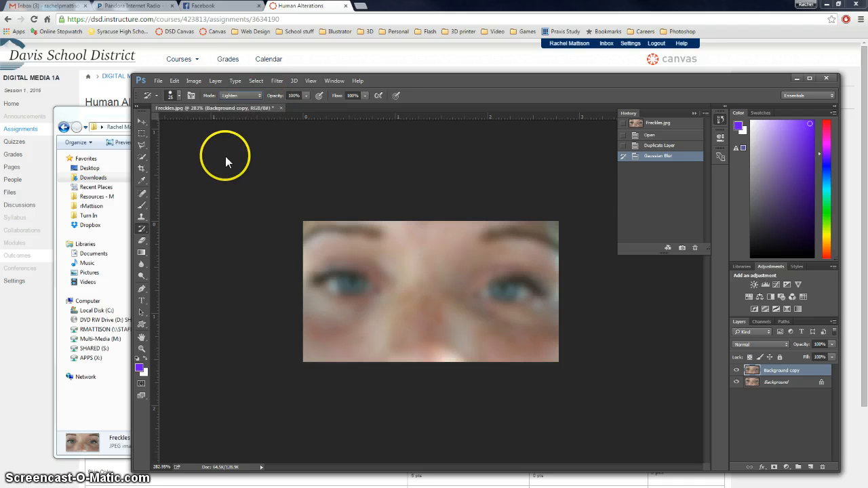
{"action": "left_click", "coordinate": [654, 146]}
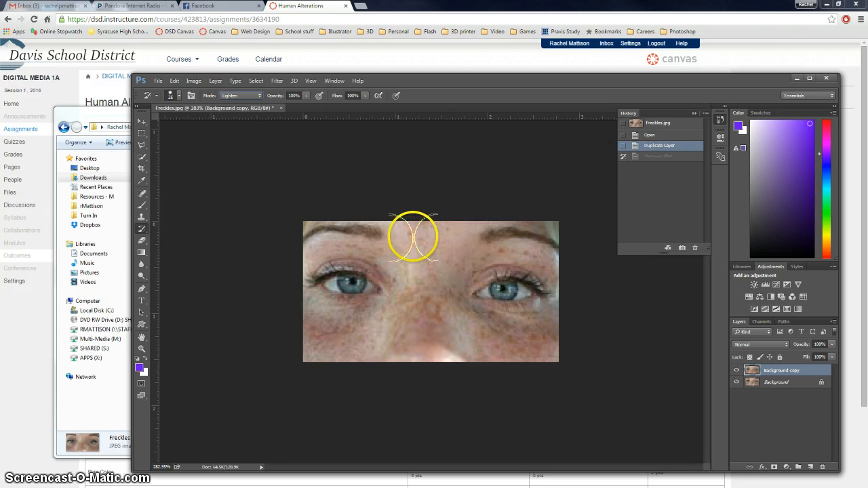
Paint over the freckles on the forehead, both cheeks and the nose with the History Brush at size 25.
{"action": "mouse_move", "coordinate": [415, 241]}
{"action": "left_mouse_down"}
{"action": "mouse_move", "coordinate": [445, 226]}
{"action": "mouse_move", "coordinate": [446, 236]}
{"action": "left_mouse_up"}
{"action": "left_click", "coordinate": [441, 264]}
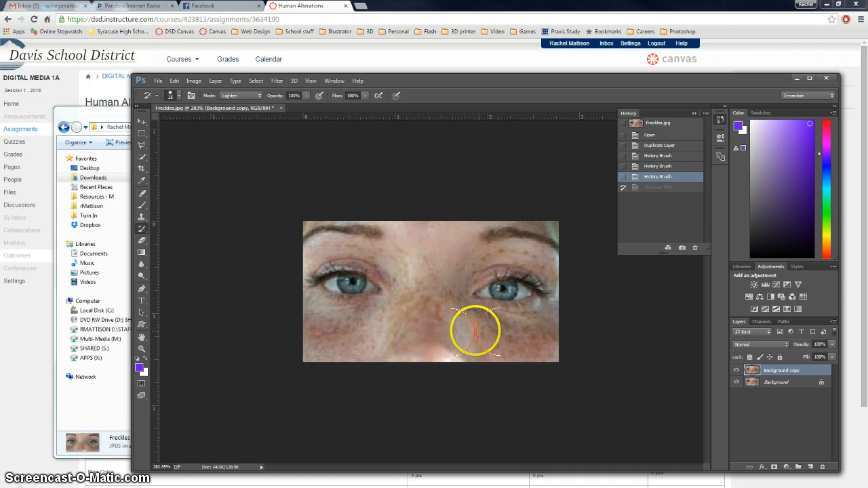
{"action": "left_click", "coordinate": [503, 341]}
{"action": "left_click_drag", "start_coordinate": [500, 332], "coordinate": [533, 332]}
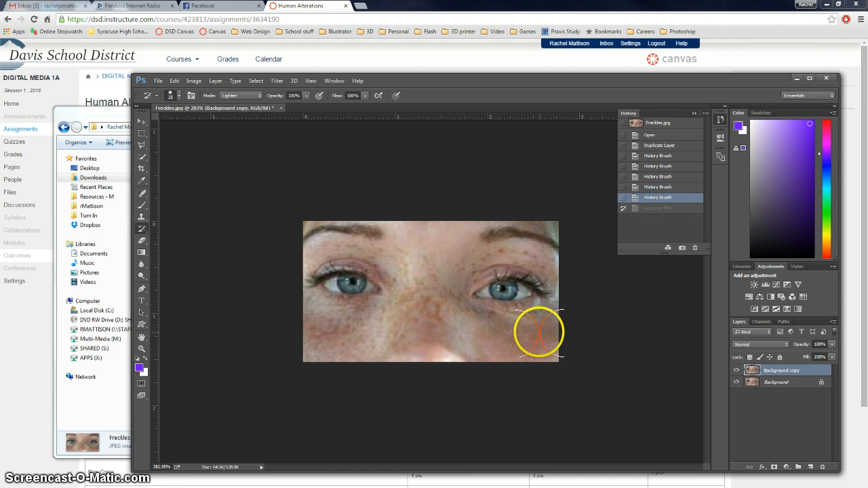
{"action": "left_click", "coordinate": [427, 298]}
{"action": "left_click_drag", "start_coordinate": [427, 299], "coordinate": [422, 291]}
{"action": "left_click", "coordinate": [416, 291]}
{"action": "left_click", "coordinate": [370, 313]}
{"action": "left_click", "coordinate": [314, 317]}
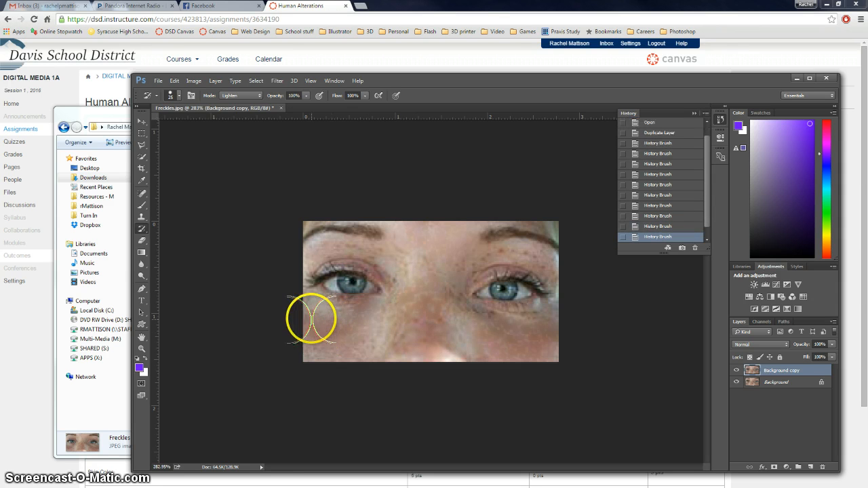
{"action": "left_click", "coordinate": [335, 340]}
{"action": "left_click", "coordinate": [359, 333]}
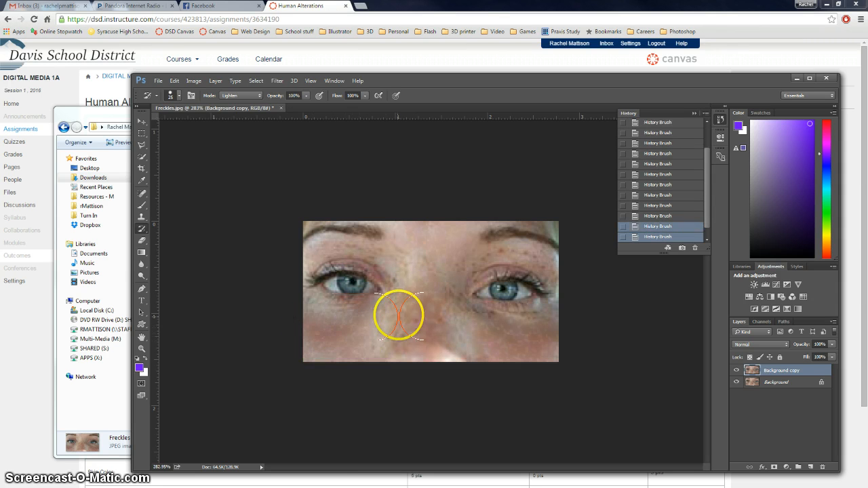
{"action": "left_click", "coordinate": [451, 270]}
Reduce the History Brush size to 10 and paint over the finer freckles around both eyes, under the brows and along the nose.
{"action": "key", "text": "bracketleft"}
{"action": "key", "text": "bracketleft"}
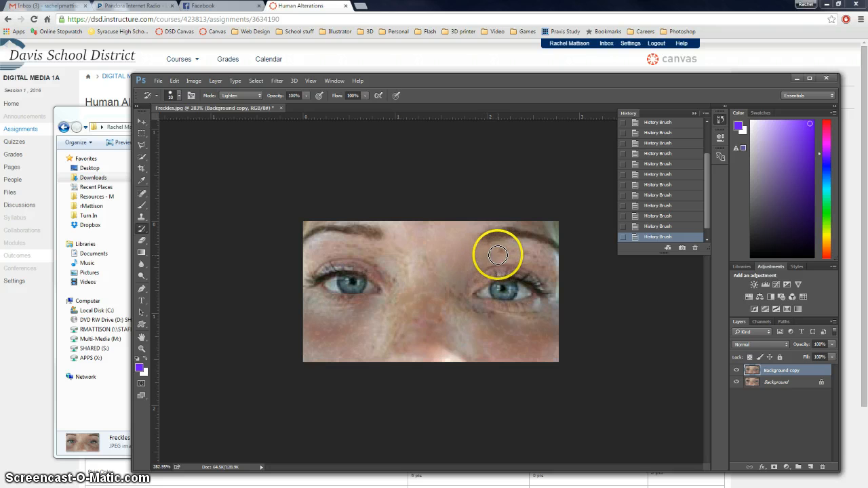
{"action": "left_click", "coordinate": [543, 259]}
{"action": "left_click", "coordinate": [550, 265]}
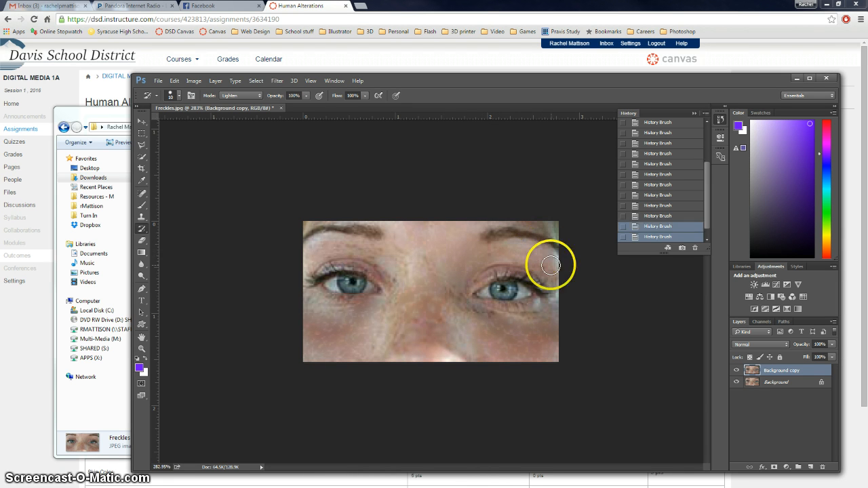
{"action": "left_click", "coordinate": [312, 248]}
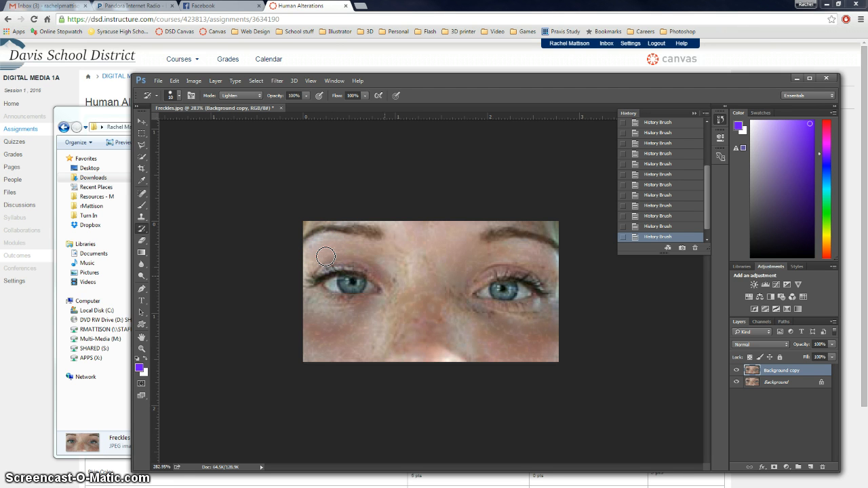
{"action": "mouse_move", "coordinate": [380, 268]}
{"action": "left_mouse_down"}
{"action": "mouse_move", "coordinate": [406, 342]}
{"action": "mouse_move", "coordinate": [457, 263]}
{"action": "mouse_move", "coordinate": [472, 270]}
{"action": "mouse_move", "coordinate": [452, 288]}
{"action": "left_mouse_up"}
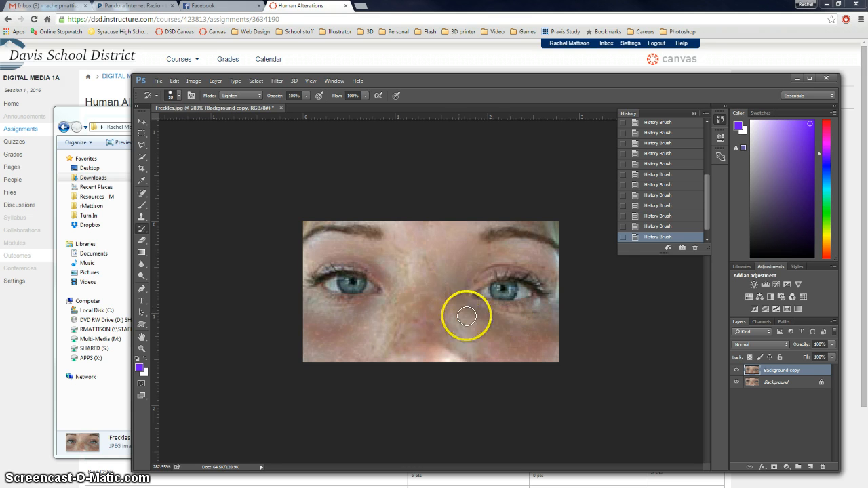
{"action": "mouse_move", "coordinate": [486, 257]}
{"action": "left_mouse_down"}
{"action": "mouse_move", "coordinate": [529, 260]}
{"action": "mouse_move", "coordinate": [556, 290]}
{"action": "left_mouse_up"}
{"action": "mouse_move", "coordinate": [444, 326]}
{"action": "left_mouse_down"}
{"action": "mouse_move", "coordinate": [421, 311]}
{"action": "mouse_move", "coordinate": [380, 329]}
{"action": "mouse_move", "coordinate": [409, 327]}
{"action": "mouse_move", "coordinate": [402, 343]}
{"action": "mouse_move", "coordinate": [439, 315]}
{"action": "left_mouse_up"}
{"action": "left_click_drag", "start_coordinate": [426, 261], "coordinate": [422, 315]}
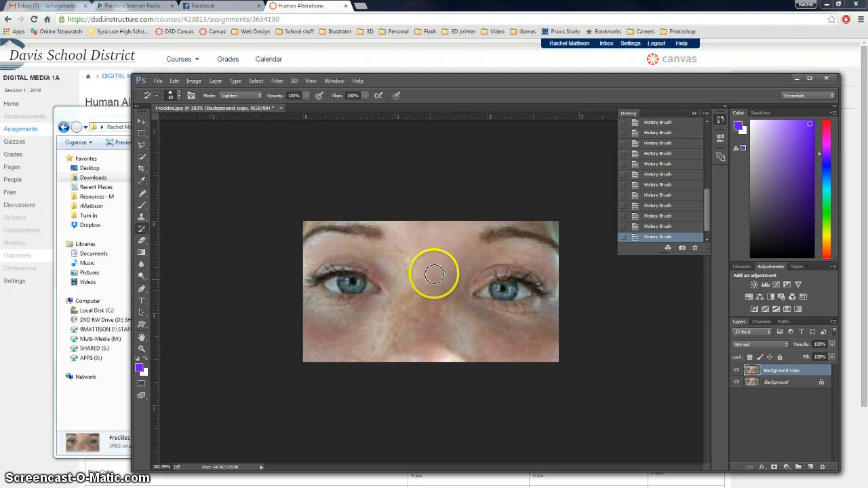
{"action": "left_click_drag", "start_coordinate": [401, 247], "coordinate": [409, 282]}
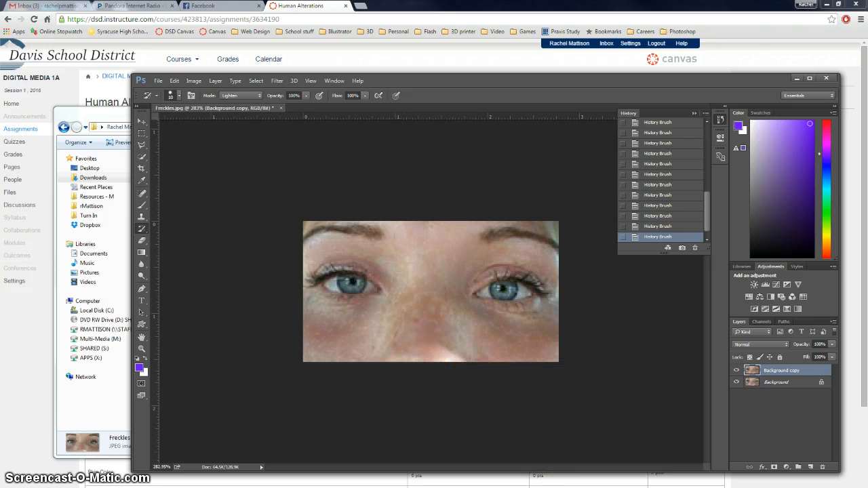
Switch to the Snipping Tool, capture a new snip of the edited Freckles image and copy it.
{"action": "left_click", "coordinate": [625, 487]}
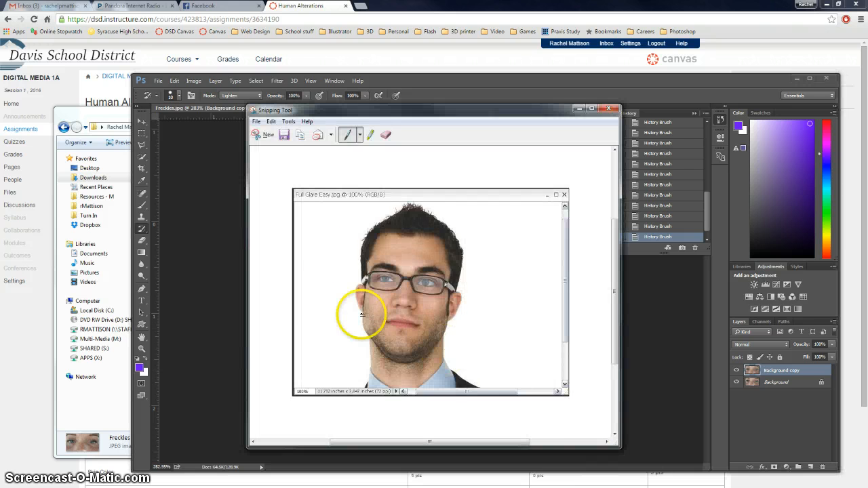
{"action": "left_click", "coordinate": [264, 136]}
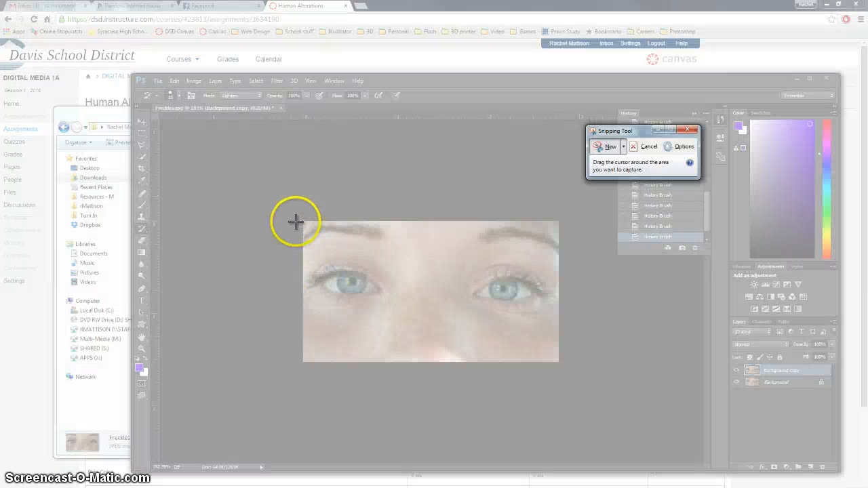
{"action": "left_click_drag", "start_coordinate": [301, 219], "coordinate": [557, 361]}
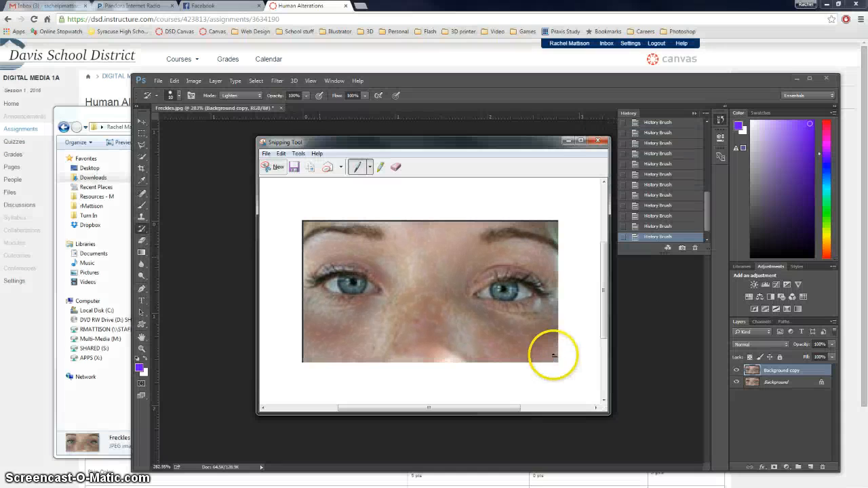
{"action": "left_click", "coordinate": [286, 157]}
{"action": "left_click", "coordinate": [299, 166]}
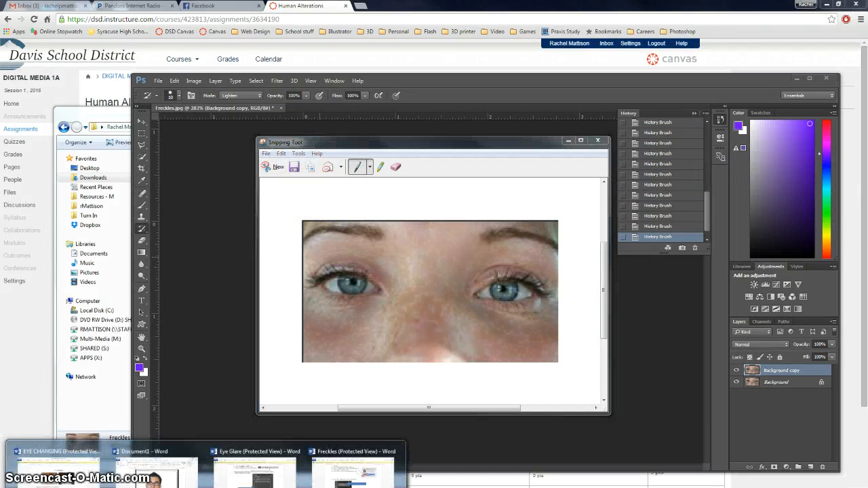
Switch to Document1 in Word, paste the snip below the glasses portrait and minimize the document.
{"action": "left_click", "coordinate": [310, 470]}
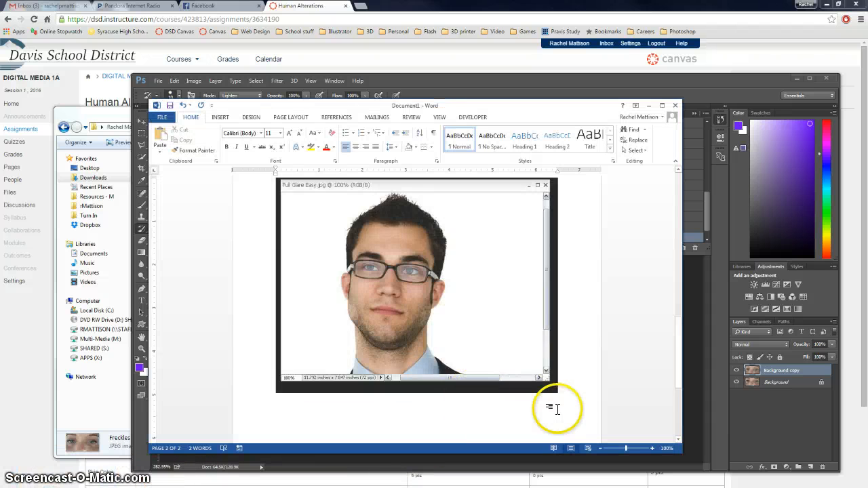
{"action": "scroll", "coordinate": [552, 406], "scroll_direction": "down", "scroll_amount": 2}
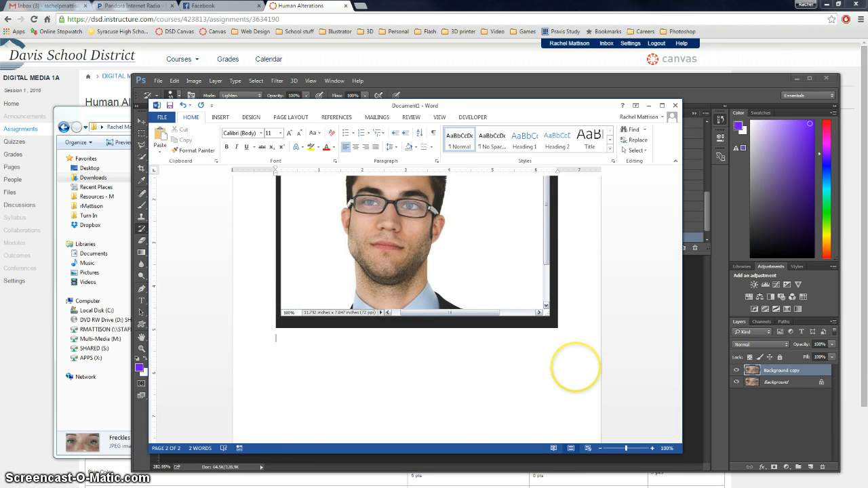
{"action": "key", "text": "ctrl+v"}
{"action": "scroll", "coordinate": [558, 368], "scroll_direction": "down", "scroll_amount": 2}
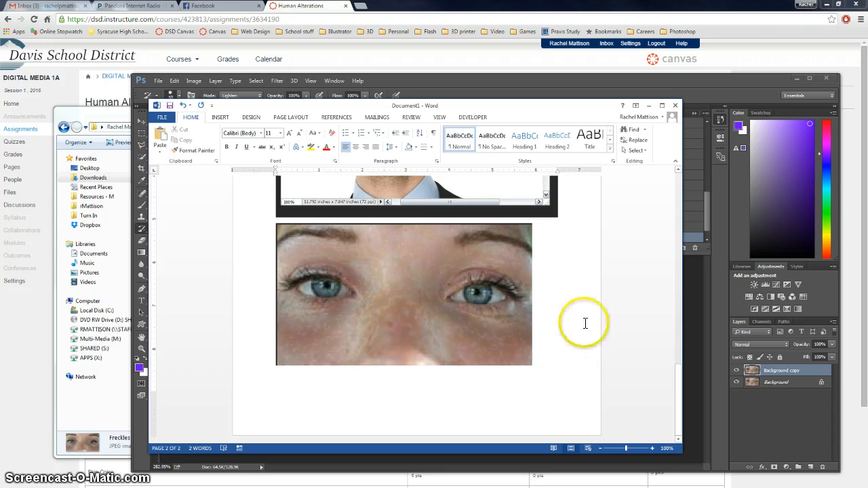
{"action": "left_click", "coordinate": [649, 107]}
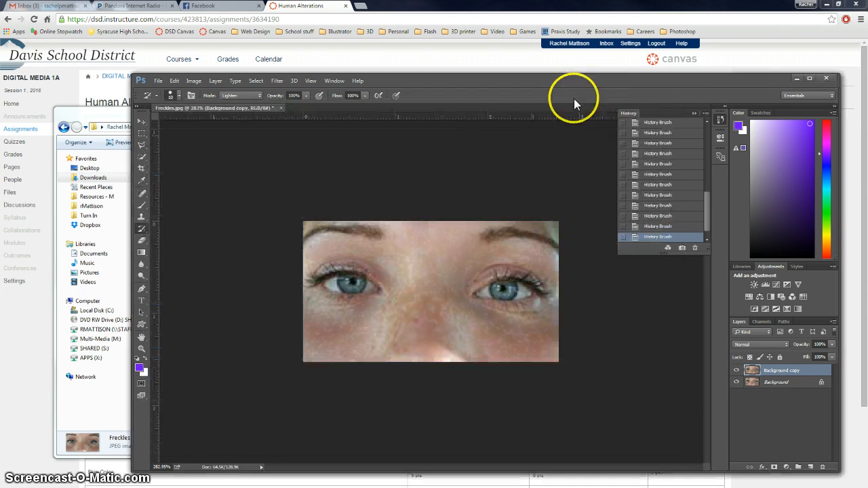
Revert the Freckles image to its Open history state and compare it with the edited snip in the Word document Document1.
{"action": "left_click_drag", "start_coordinate": [703, 207], "coordinate": [706, 132]}
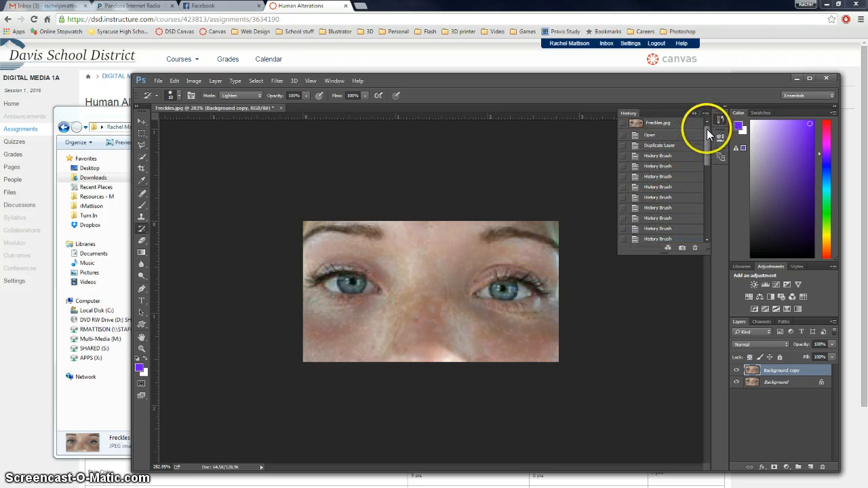
{"action": "left_click", "coordinate": [652, 136]}
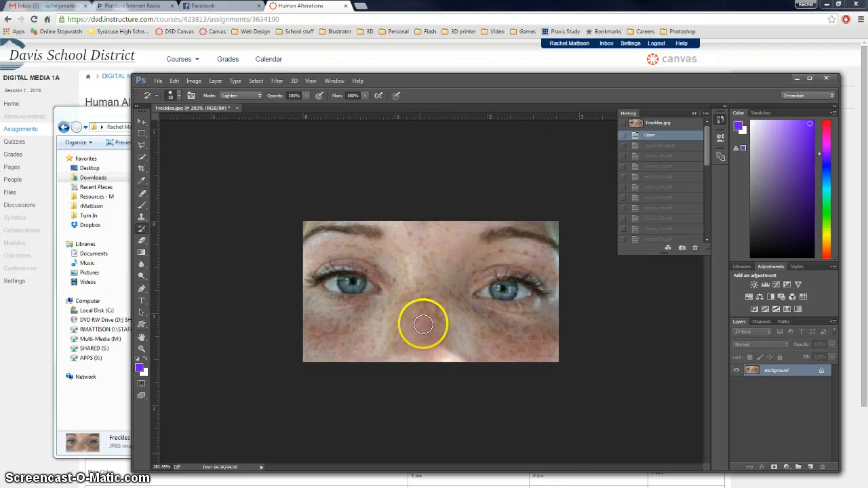
{"action": "mouse_move", "coordinate": [206, 487]}
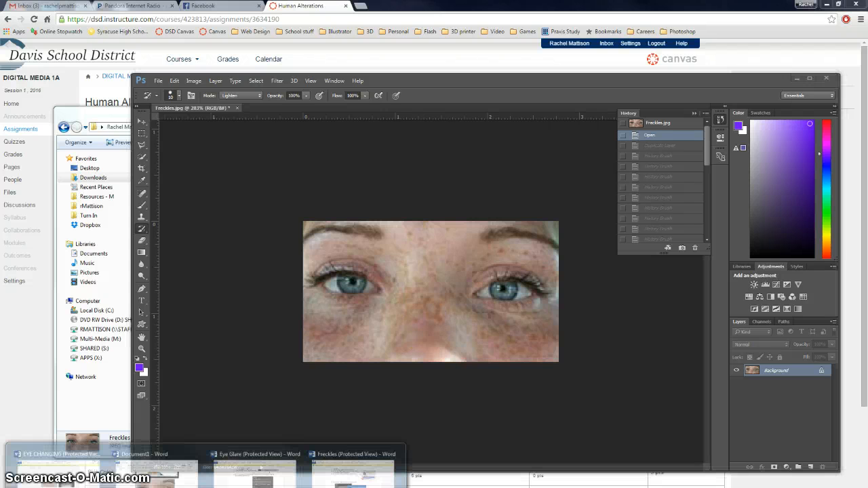
{"action": "left_click", "coordinate": [158, 459]}
{"action": "left_click_drag", "start_coordinate": [486, 107], "coordinate": [500, 82]}
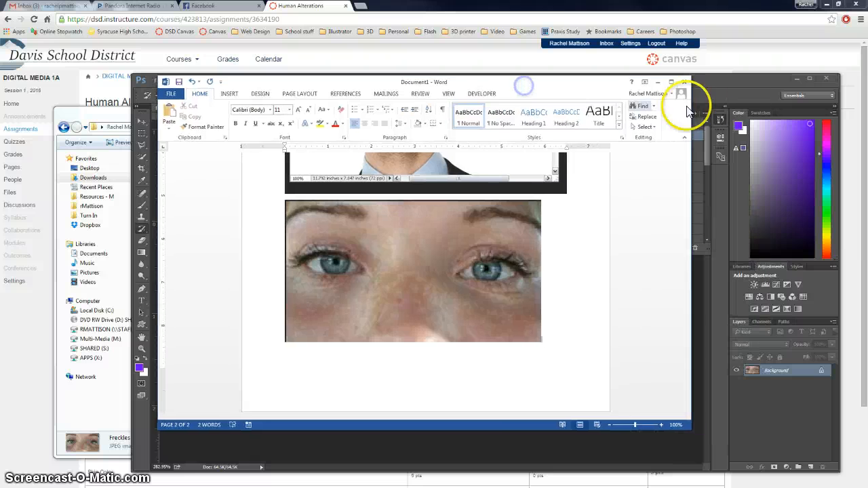
{"action": "left_click", "coordinate": [658, 81]}
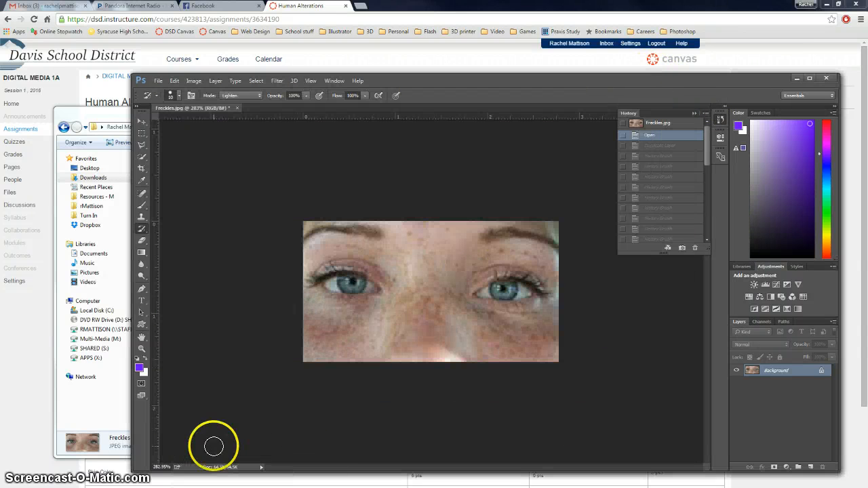